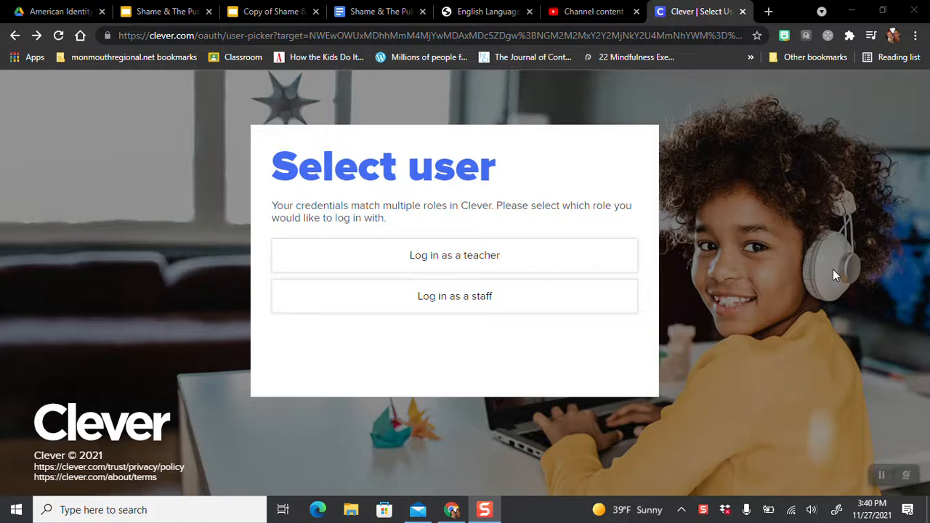
# - Log in to Clever as a teacher and launch Canva from the school links
pyautogui.click(493, 254)
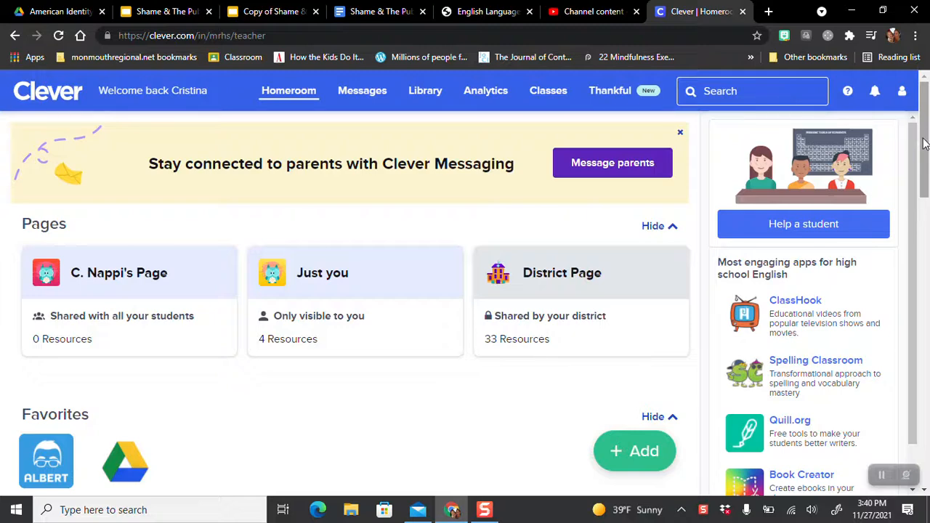
pyautogui.moveTo(924, 143); pyautogui.dragTo(927, 308)
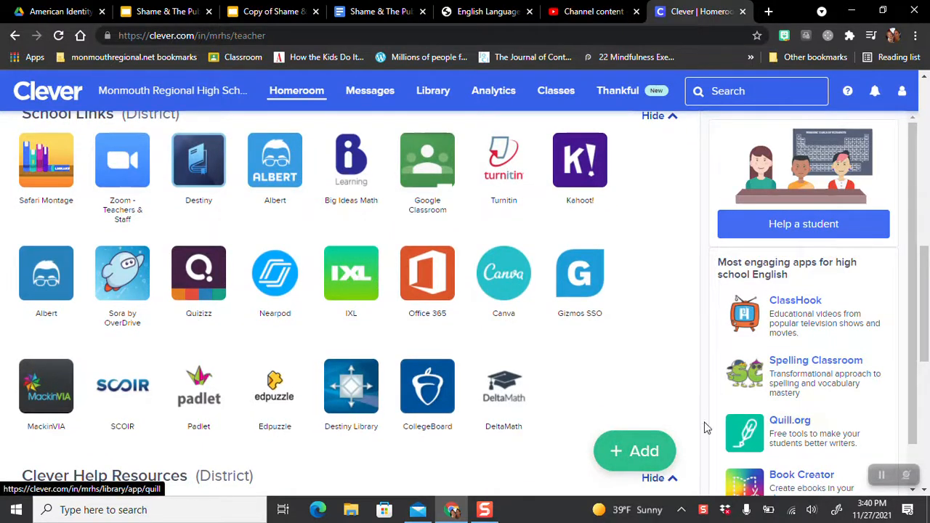
pyautogui.click(511, 302)
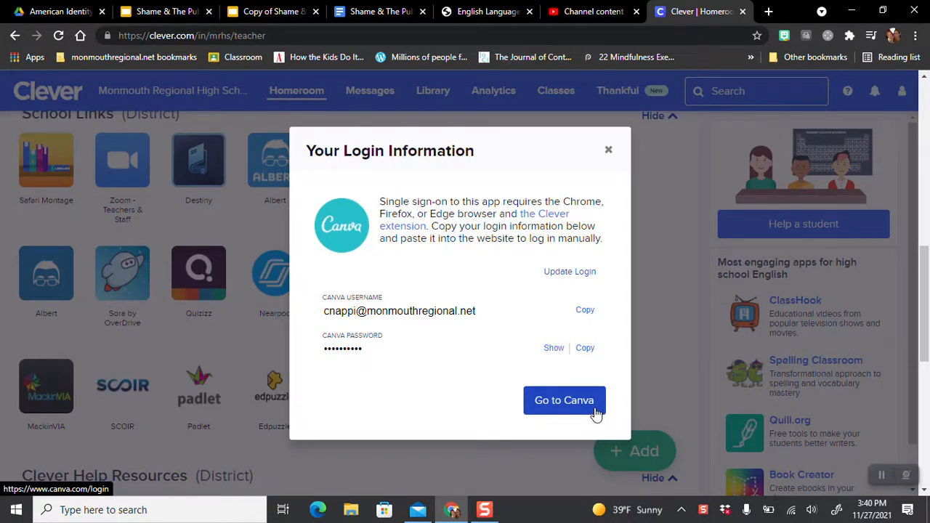
pyautogui.click(564, 400)
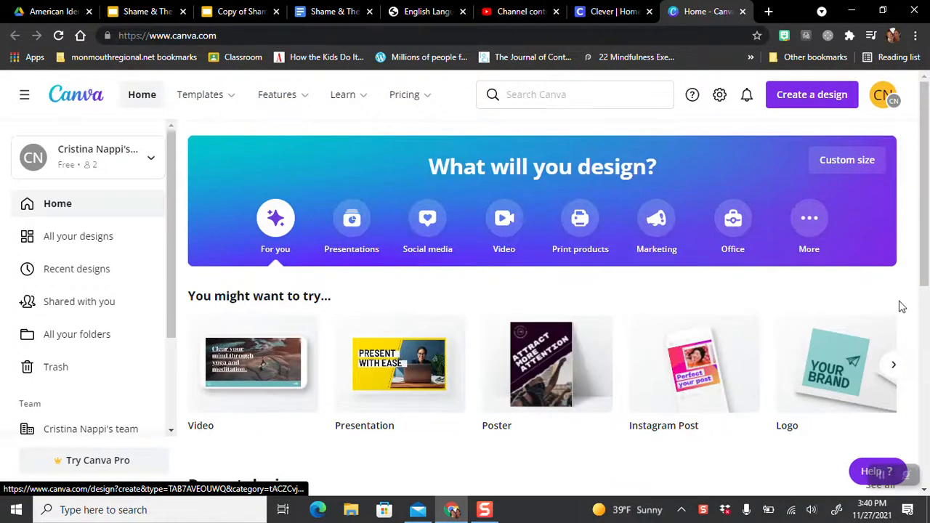
# - Create a blank 1920 × 1080 px presentation and browse the available presentation templates
pyautogui.moveTo(928, 203); pyautogui.dragTo(928, 242)
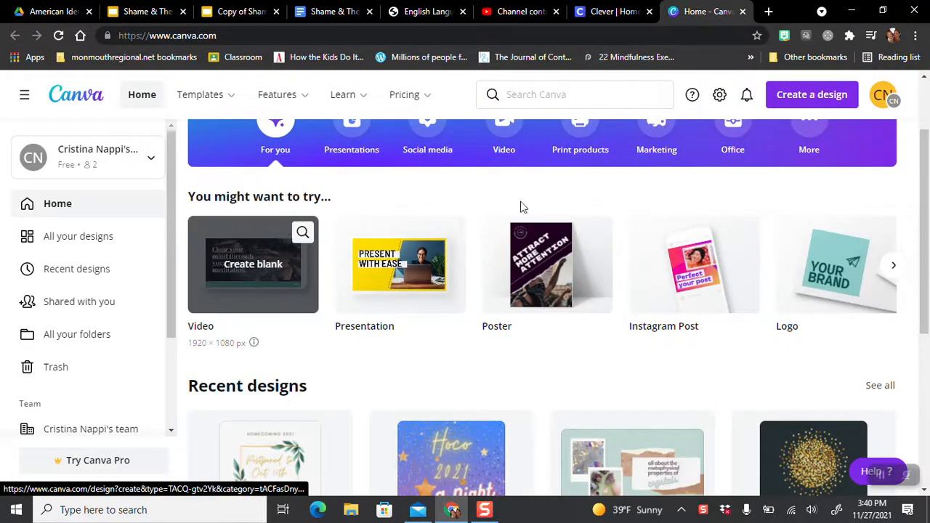
pyautogui.moveTo(928, 189); pyautogui.dragTo(928, 233)
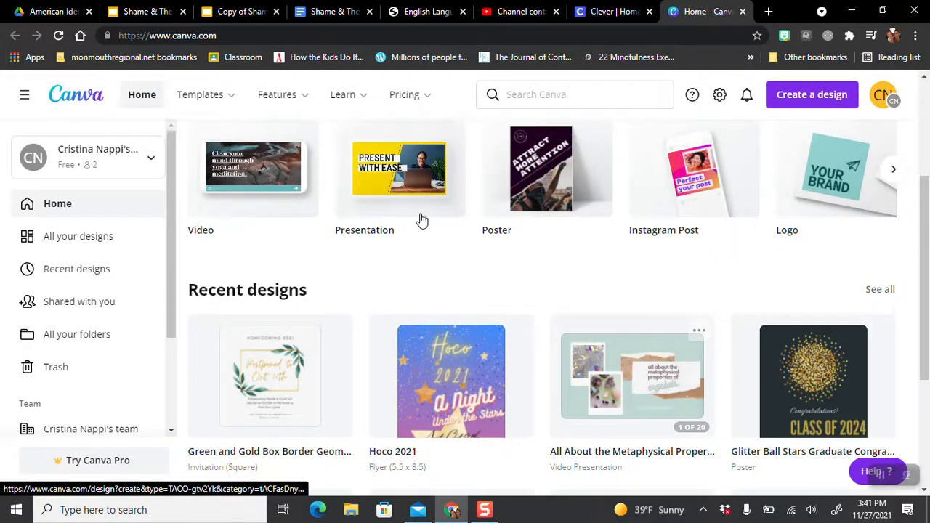
pyautogui.moveTo(422, 222)
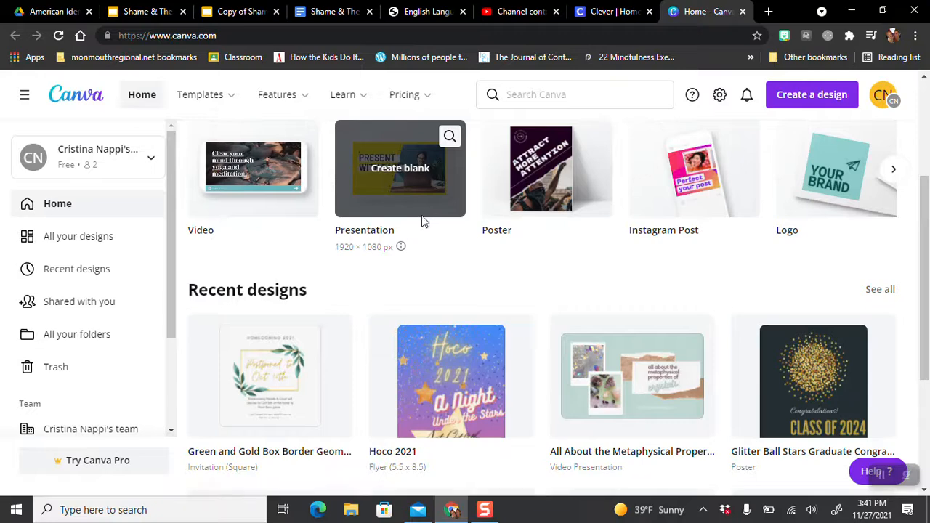
pyautogui.click(424, 220)
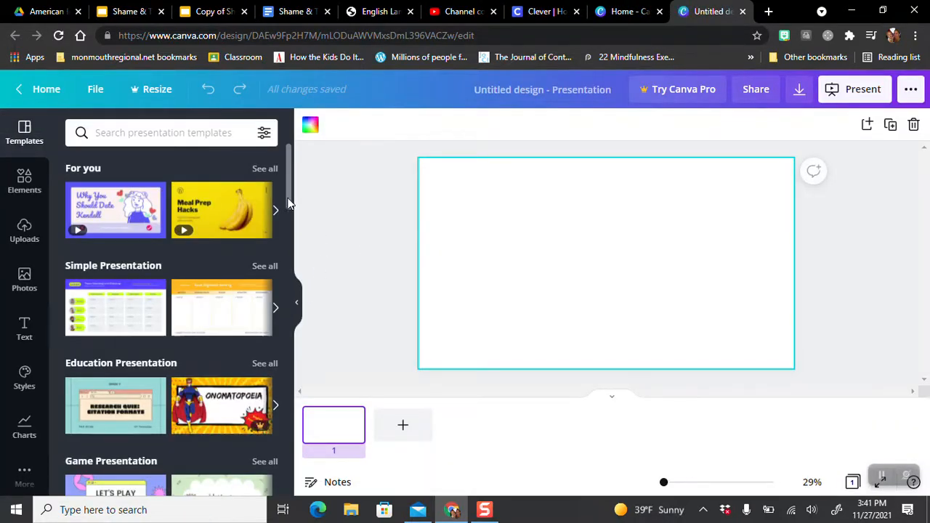
pyautogui.moveTo(288, 205); pyautogui.dragTo(291, 302)
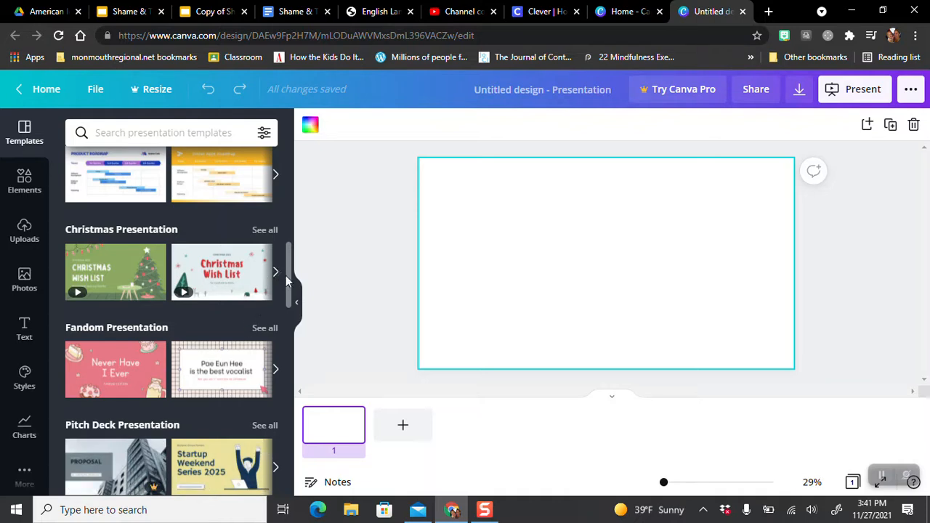
pyautogui.moveTo(291, 259); pyautogui.dragTo(286, 210)
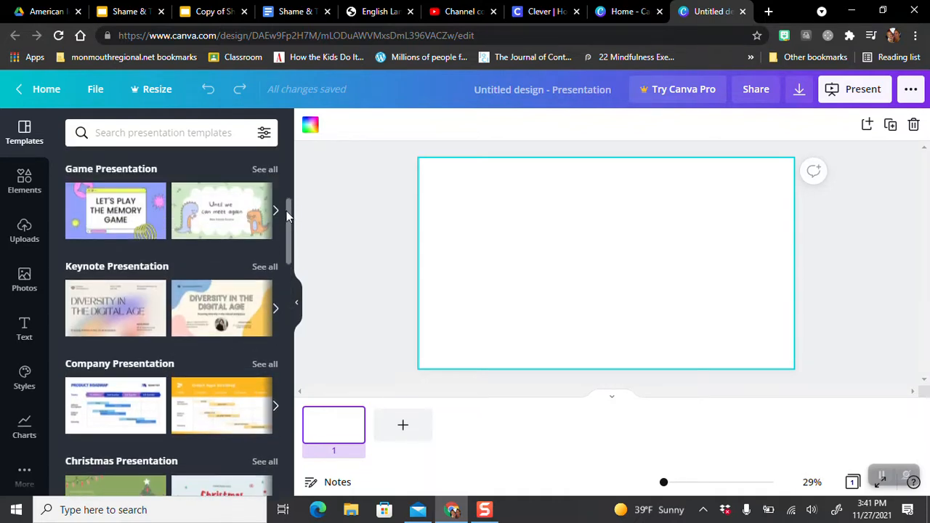
# - Try out the recently used hanging gold stars graphic on the blank slide, enlarge it, and delete it
pyautogui.click(24, 178)
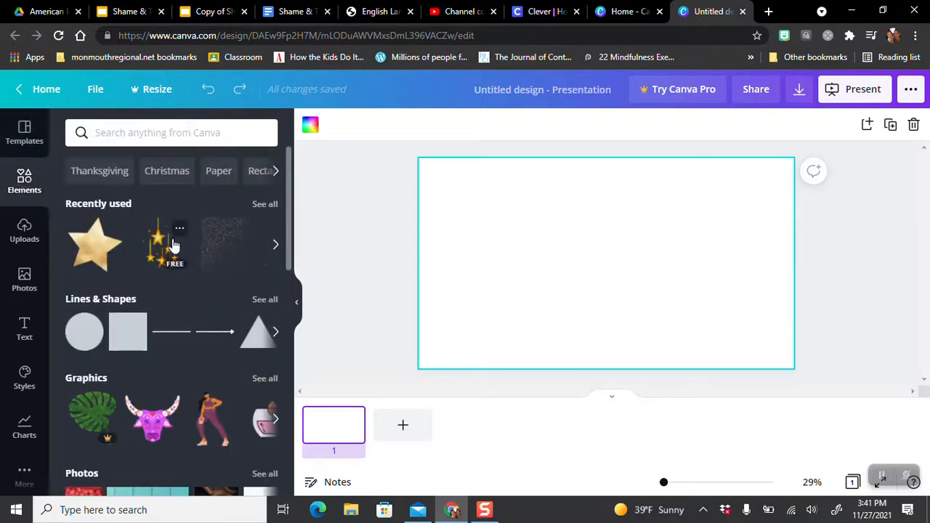
pyautogui.moveTo(174, 247); pyautogui.dragTo(468, 219)
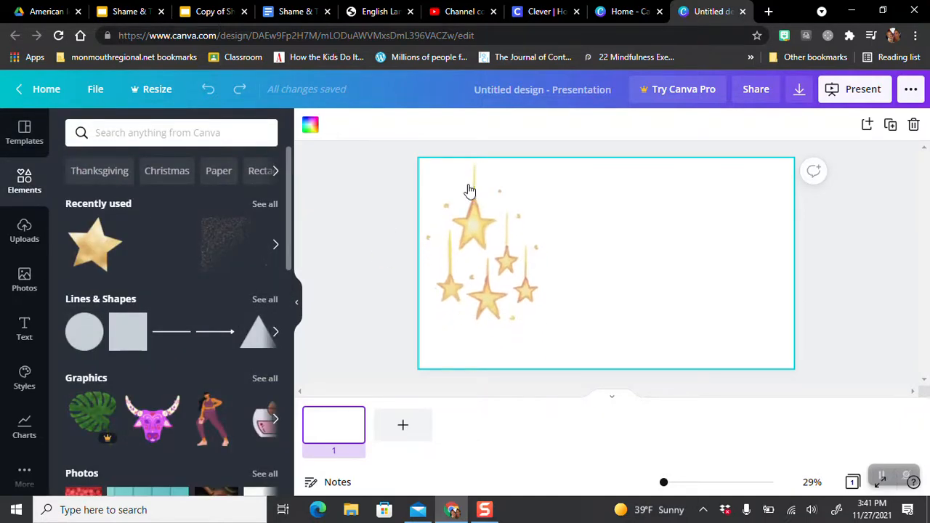
pyautogui.moveTo(541, 330); pyautogui.dragTo(561, 305)
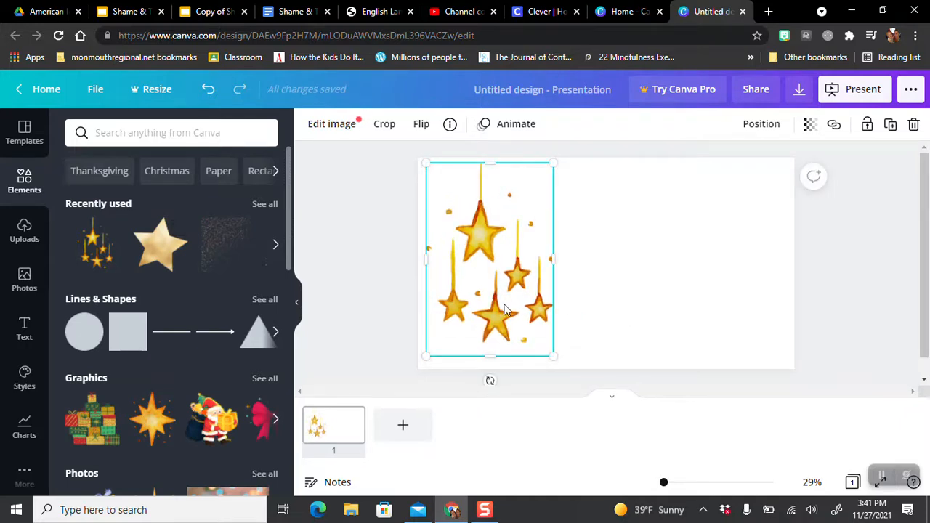
pyautogui.press('Delete')
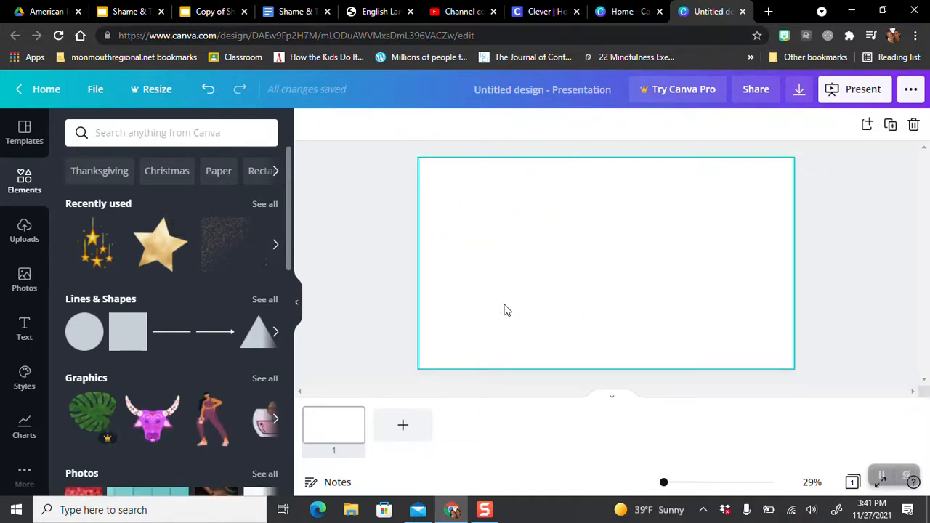
# - Look through the uploaded images and the file picker for uploading media, without choosing a file
pyautogui.click(29, 240)
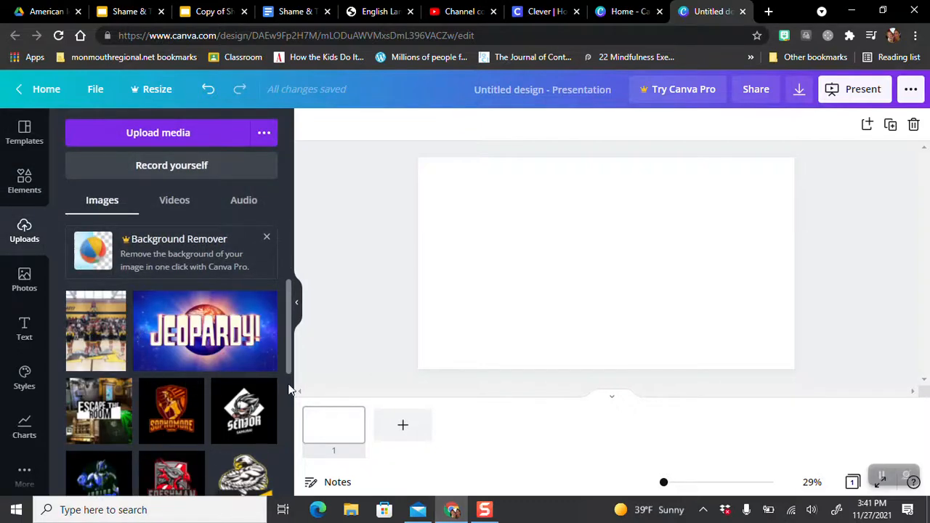
pyautogui.moveTo(289, 330); pyautogui.dragTo(287, 312)
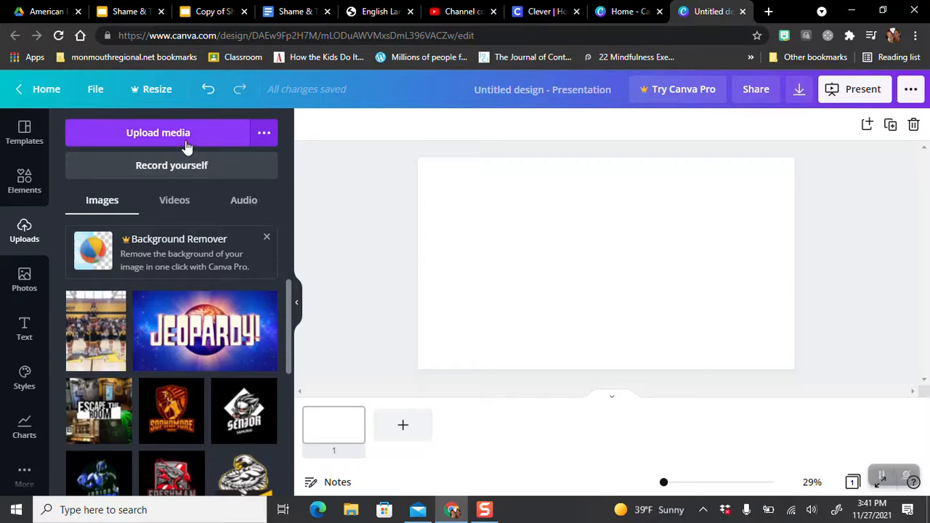
pyautogui.click(187, 145)
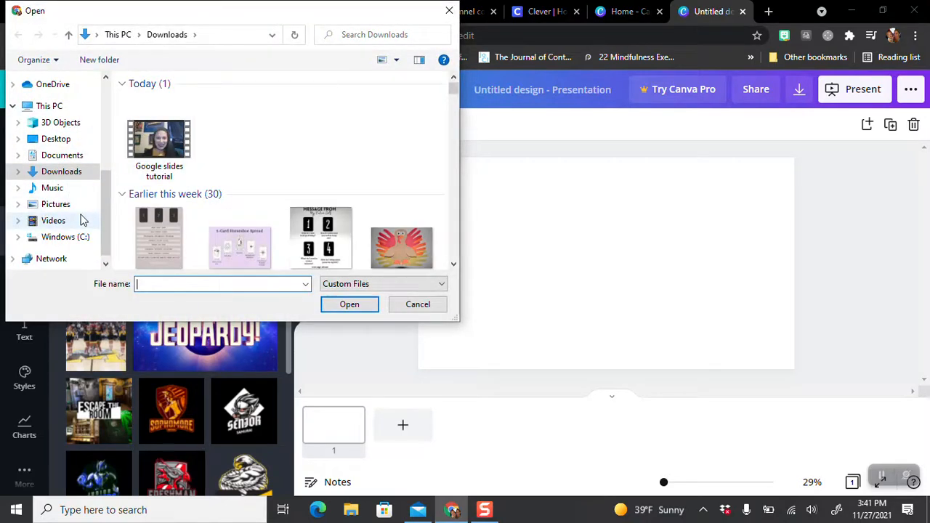
pyautogui.click(448, 12)
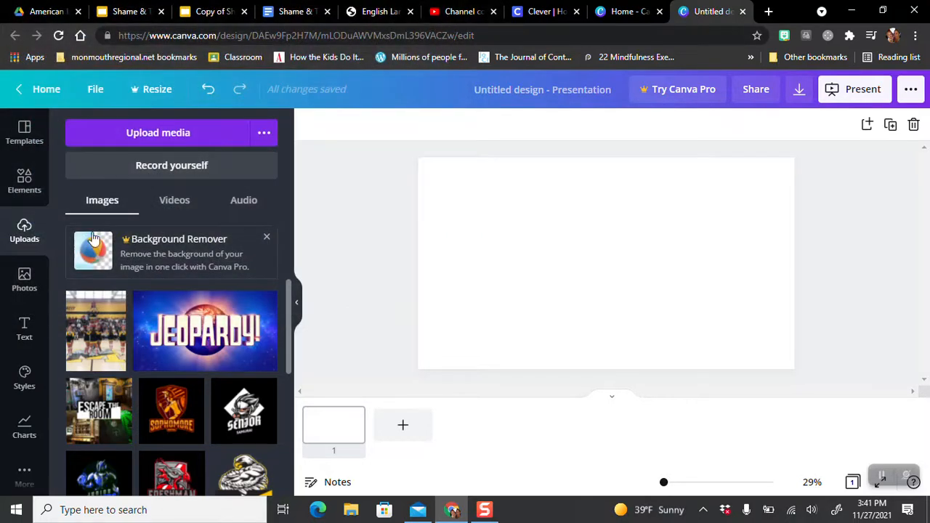
# - Add the recently used chalkboard photo to the slide and stretch it to the full page width
pyautogui.click(26, 287)
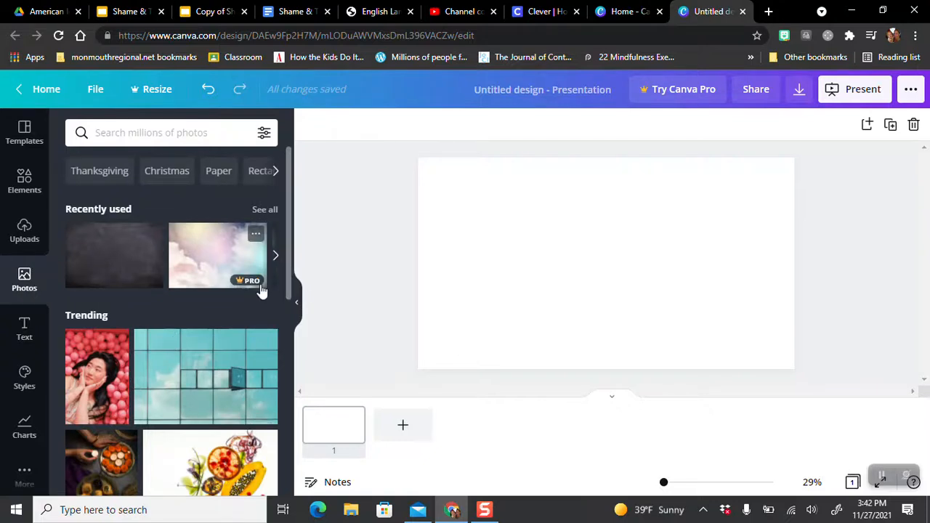
pyautogui.moveTo(75, 264); pyautogui.dragTo(498, 234)
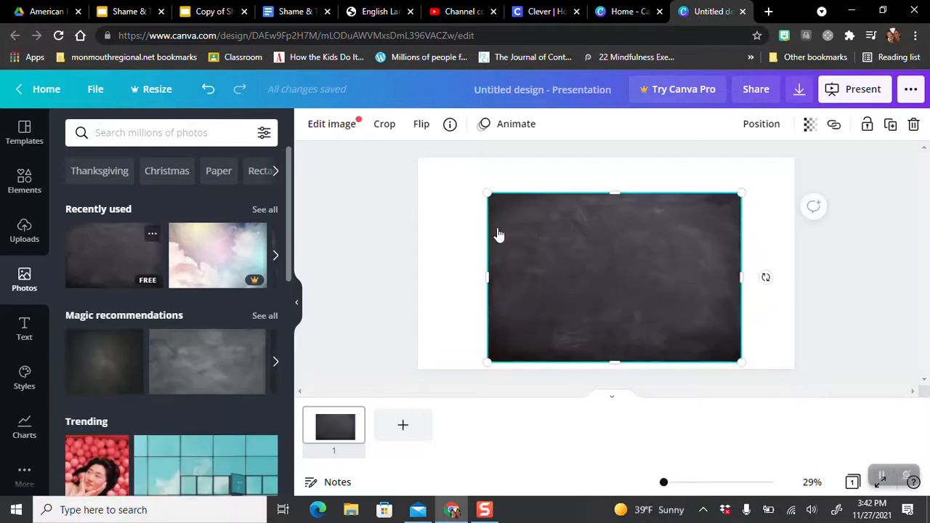
pyautogui.moveTo(487, 193); pyautogui.dragTo(439, 161)
pyautogui.moveTo(437, 265); pyautogui.dragTo(418, 260)
pyautogui.moveTo(738, 265); pyautogui.dragTo(794, 264)
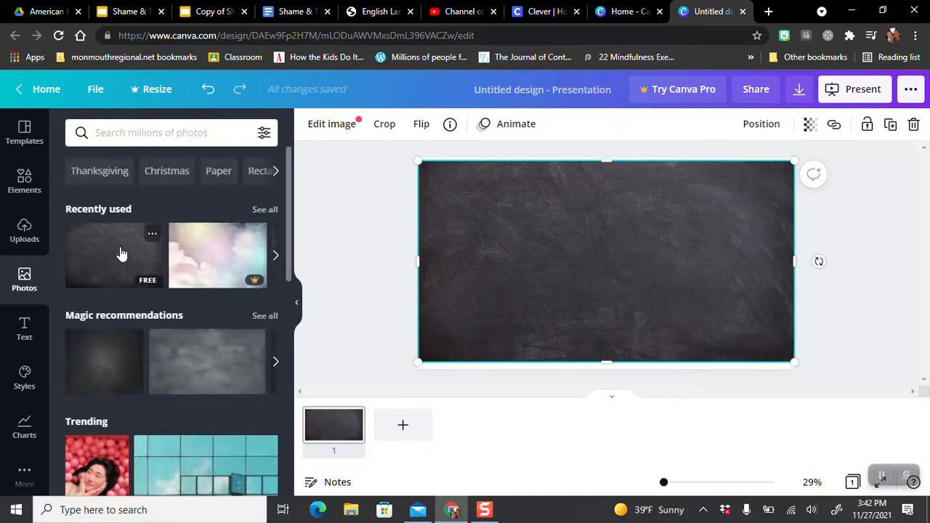
# - View the chalkboard photo's details and move the placed photo up to the slide's upper edge
pyautogui.click(152, 238)
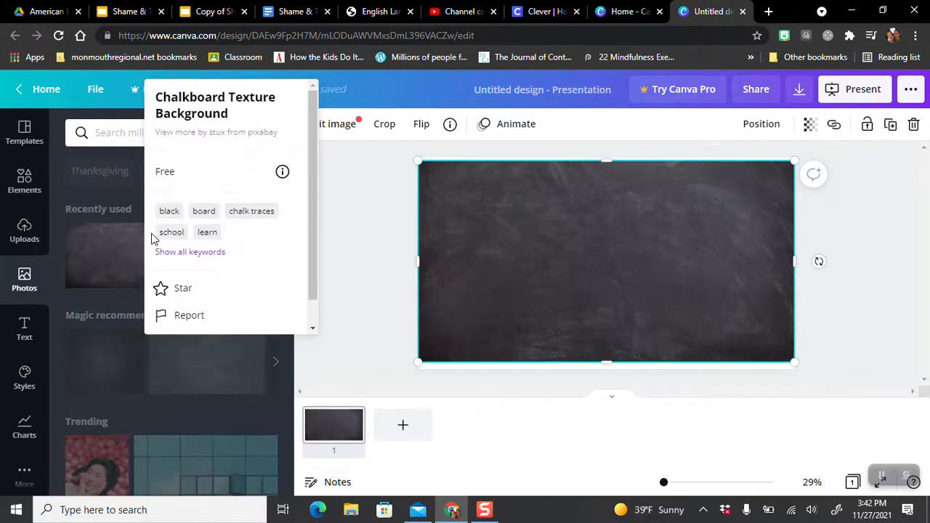
pyautogui.click(462, 273)
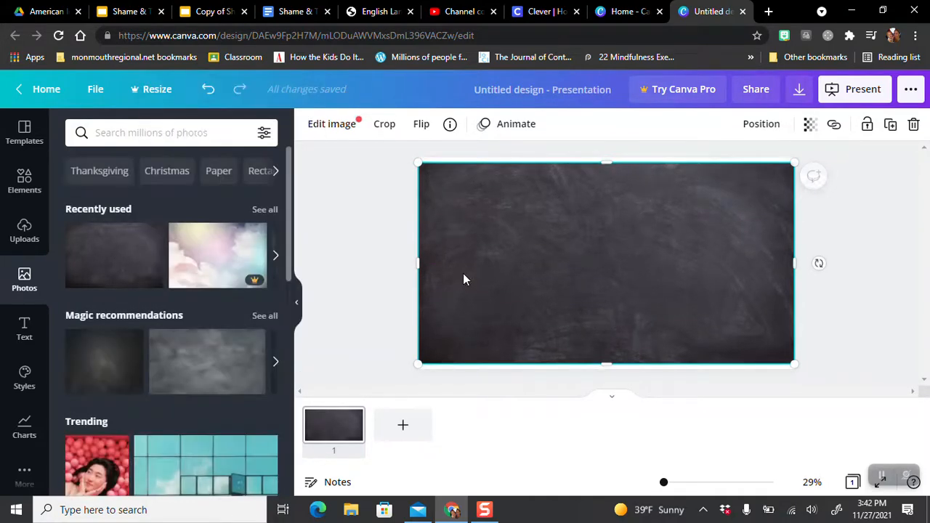
pyautogui.moveTo(463, 273); pyautogui.dragTo(463, 266)
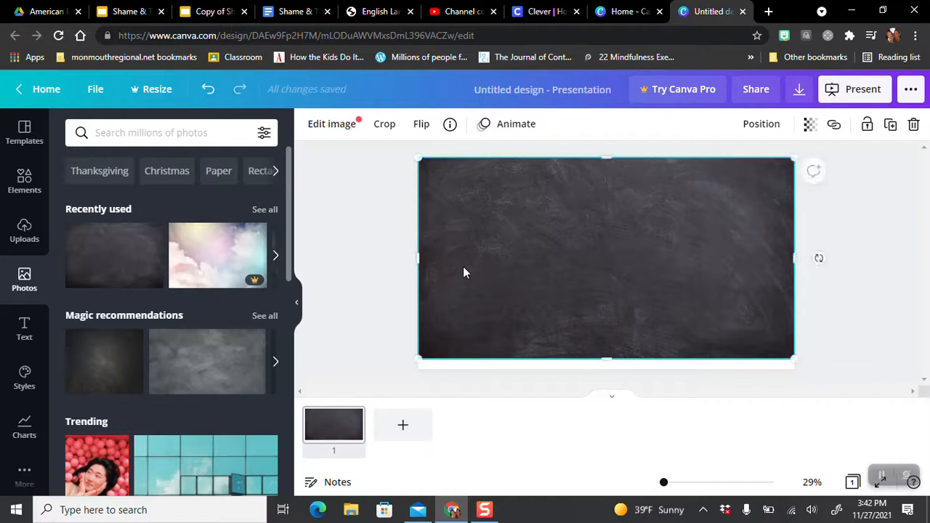
# - Add the recently used "Save the Date" text design onto the chalkboard background
pyautogui.click(24, 330)
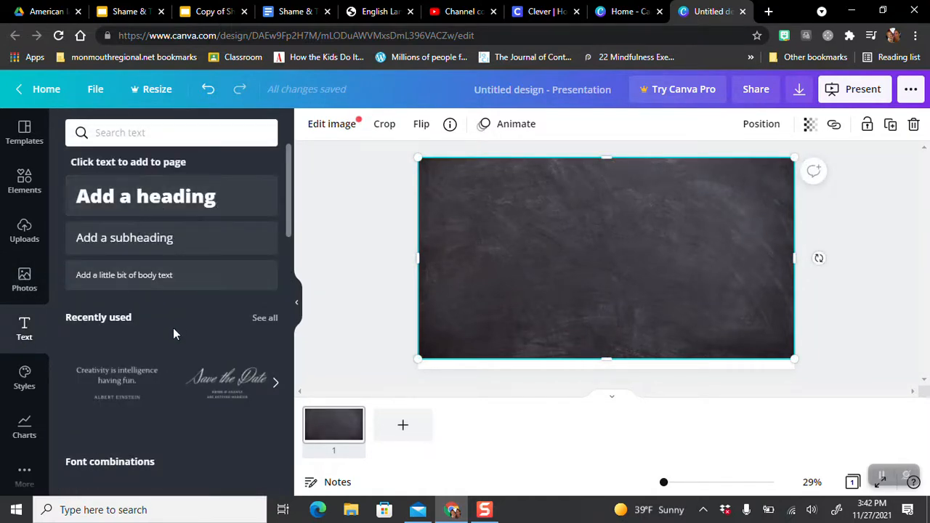
pyautogui.moveTo(286, 232); pyautogui.dragTo(290, 274)
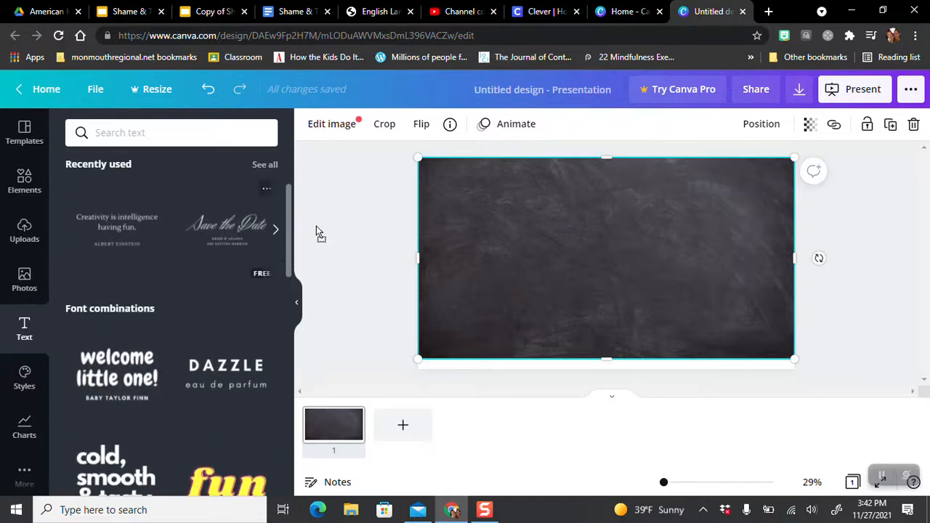
pyautogui.moveTo(317, 233); pyautogui.dragTo(477, 244)
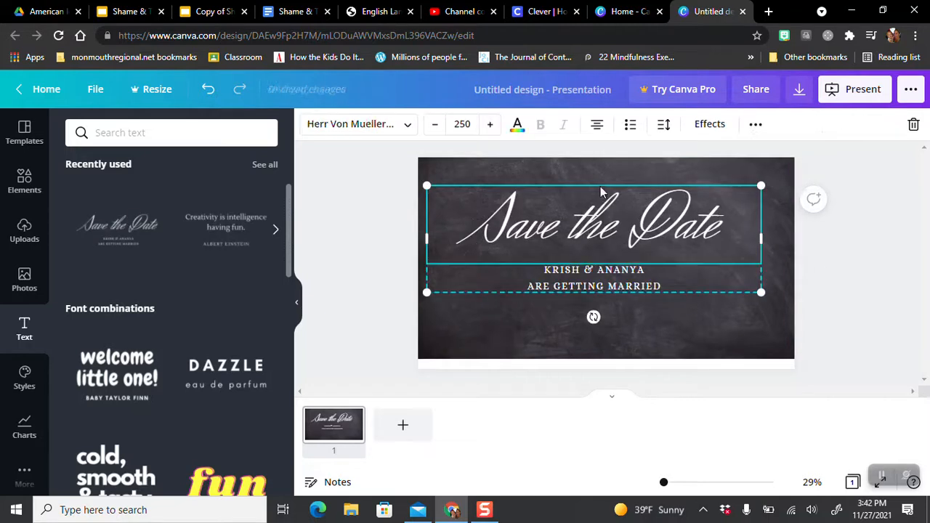
# - Replace the word "the" in the "Save the Date" heading with "hgh" and shrink the text group
pyautogui.click(589, 232)
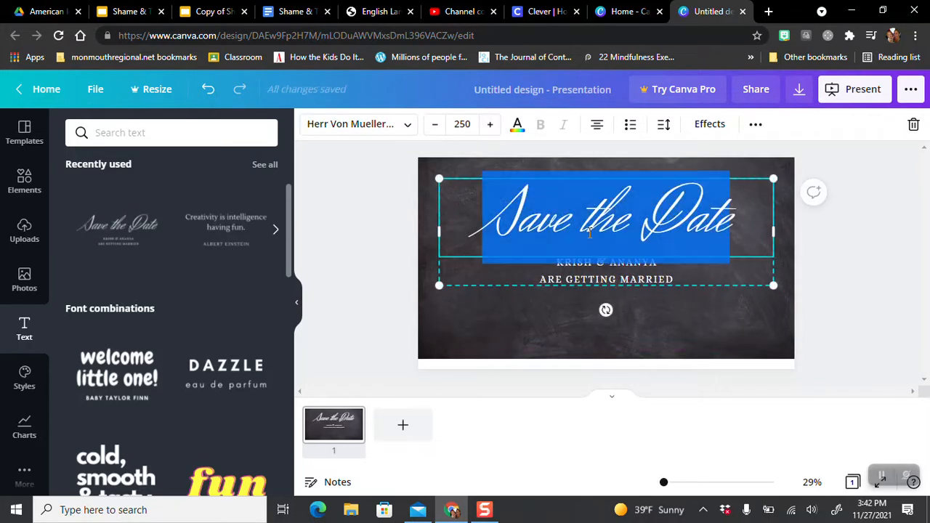
pyautogui.doubleClick(582, 214)
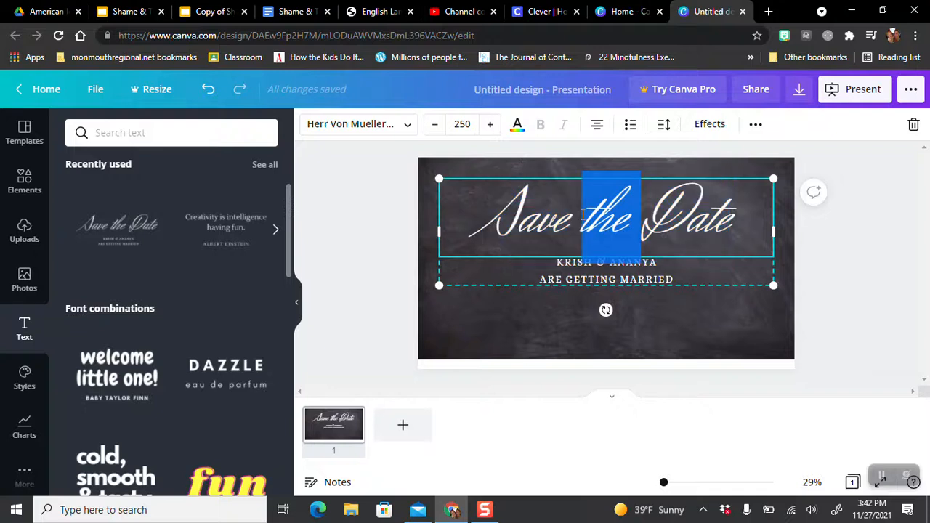
pyautogui.write('hgh')
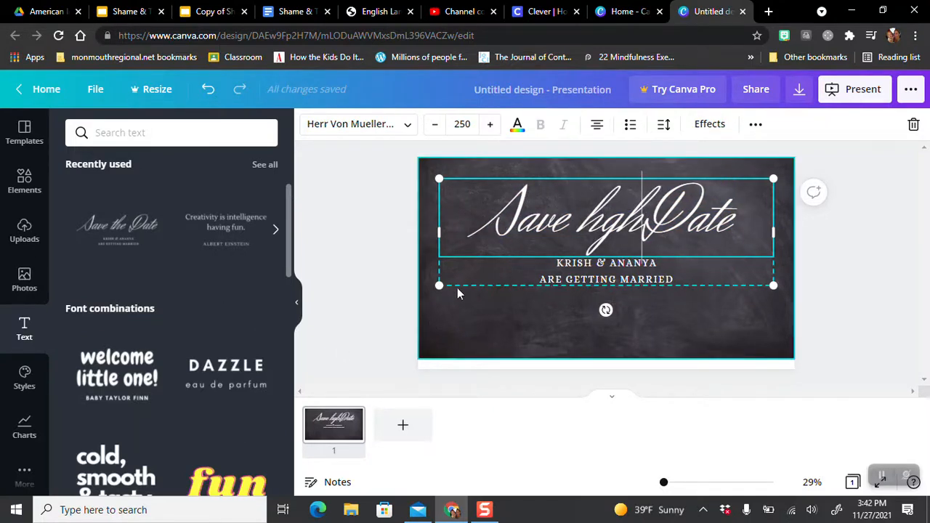
pyautogui.moveTo(439, 284); pyautogui.dragTo(509, 262)
pyautogui.click(500, 311)
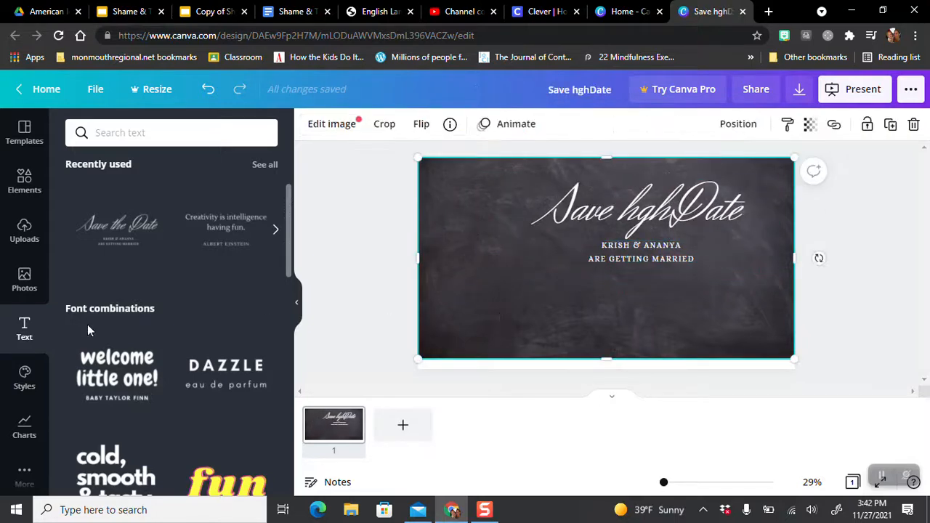
# - Examine the color palettes and font sets among the styles, the charts, and the additional Canva apps and integrations
pyautogui.click(24, 374)
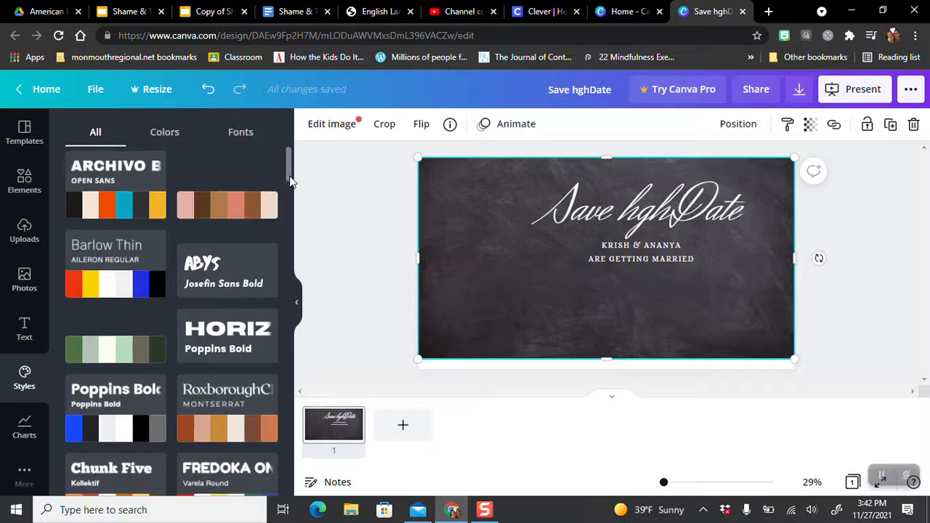
pyautogui.scroll(-2, 182, 151)
pyautogui.click(164, 134)
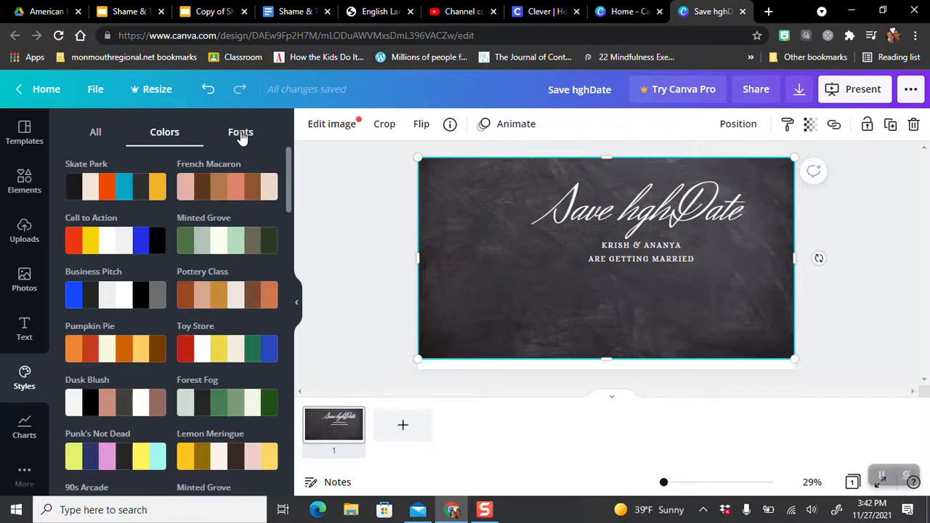
pyautogui.click(240, 134)
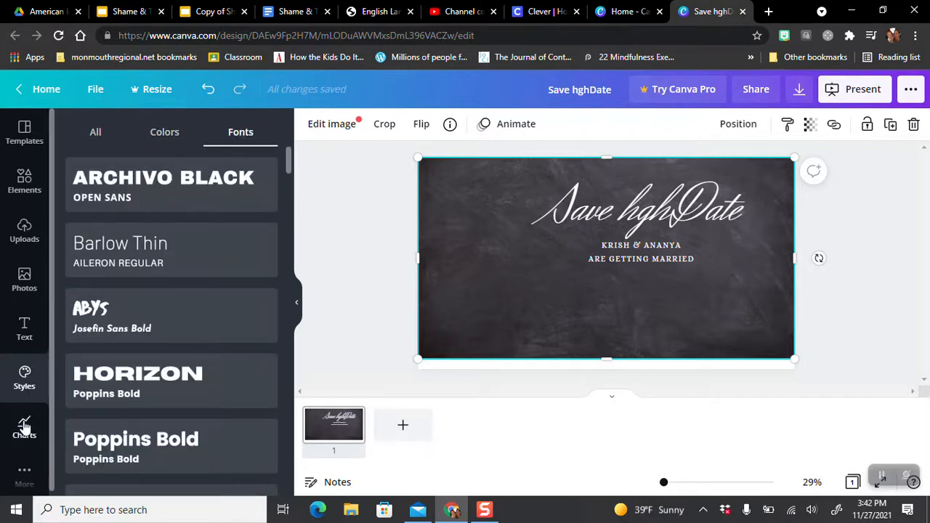
pyautogui.click(24, 427)
pyautogui.click(26, 474)
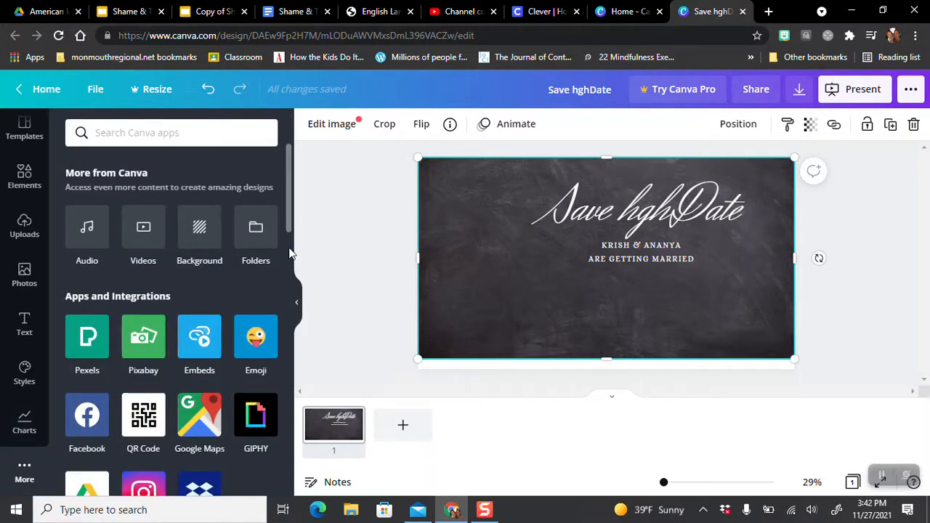
# - Apply the Bounce text animation to the "Save hghDate" heading on the first slide
pyautogui.moveTo(288, 227); pyautogui.dragTo(284, 264)
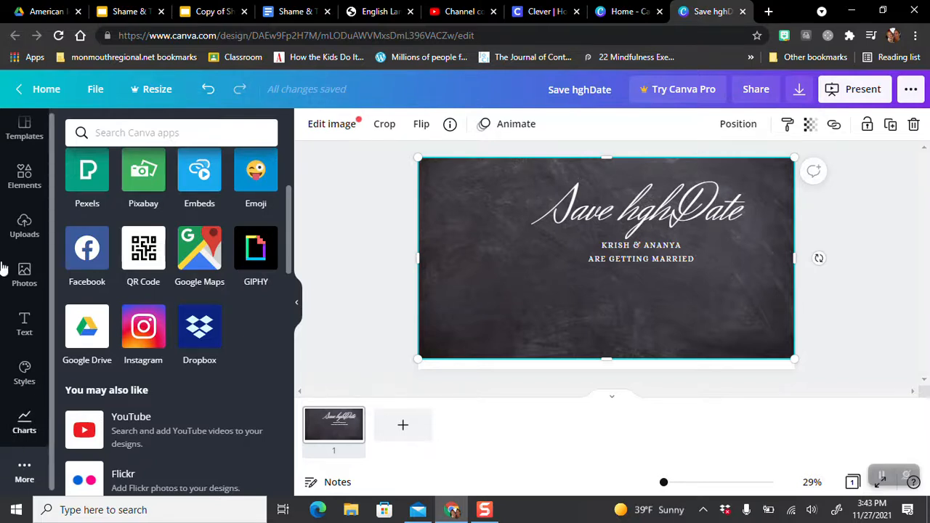
pyautogui.click(500, 128)
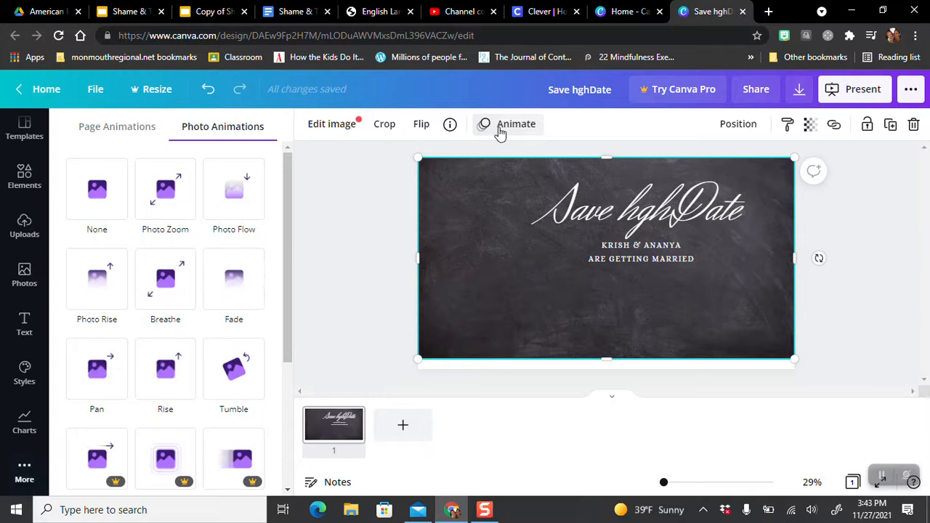
pyautogui.click(574, 230)
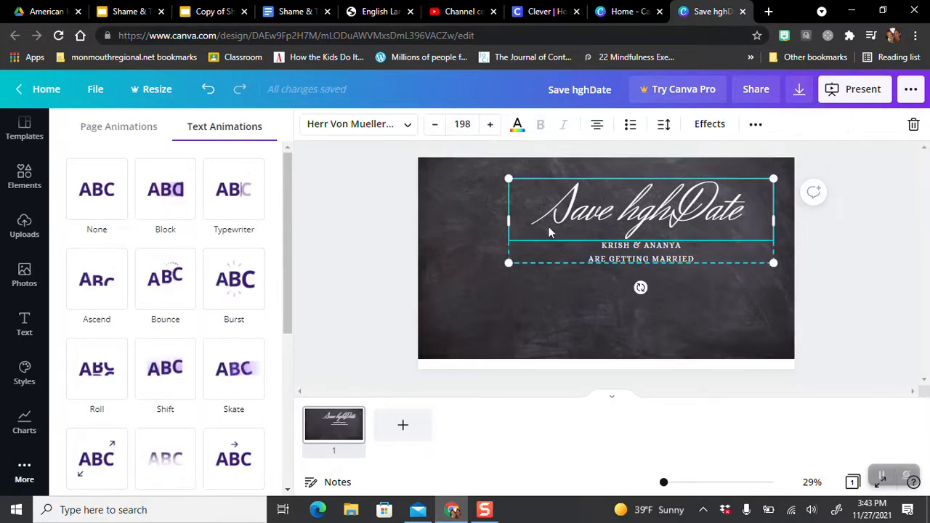
pyautogui.click(166, 290)
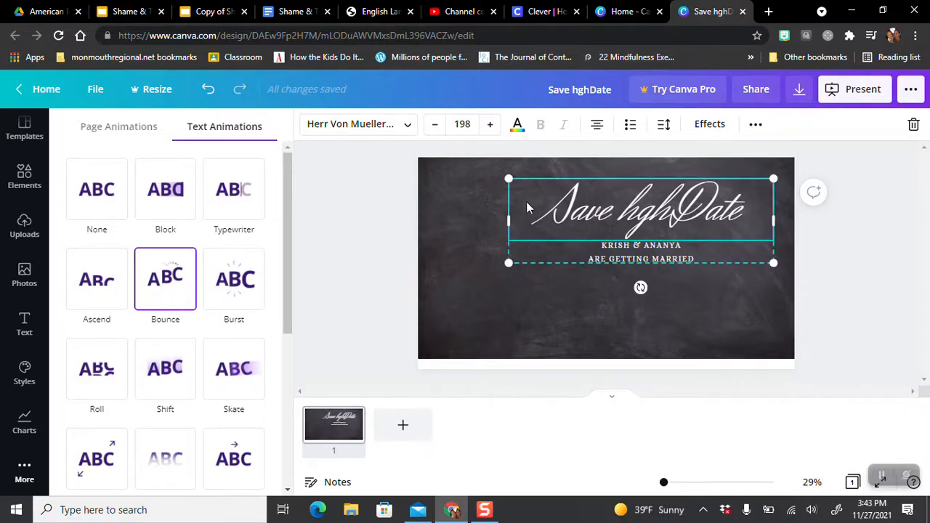
pyautogui.click(443, 249)
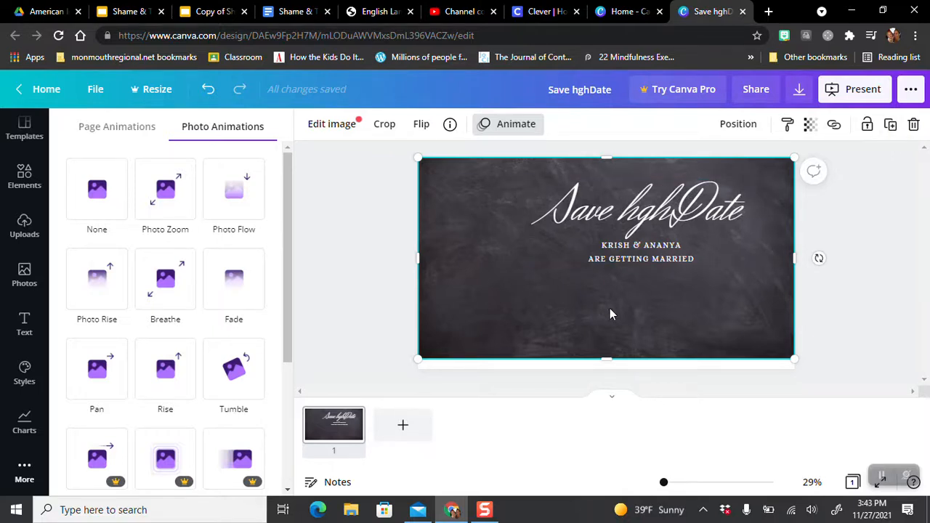
# - Add a second slide and fill it with the dinosaur "Until we can meet again" game presentation template
pyautogui.click(407, 434)
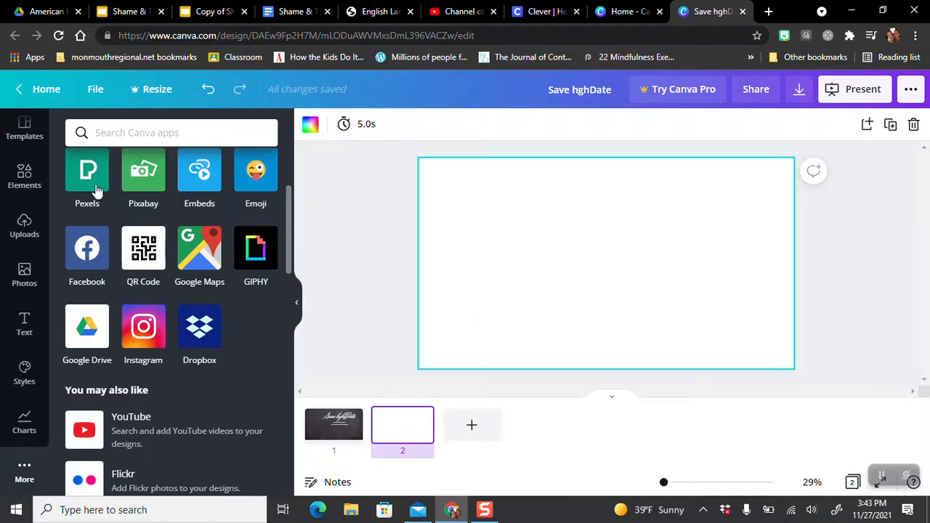
pyautogui.click(15, 178)
pyautogui.click(24, 131)
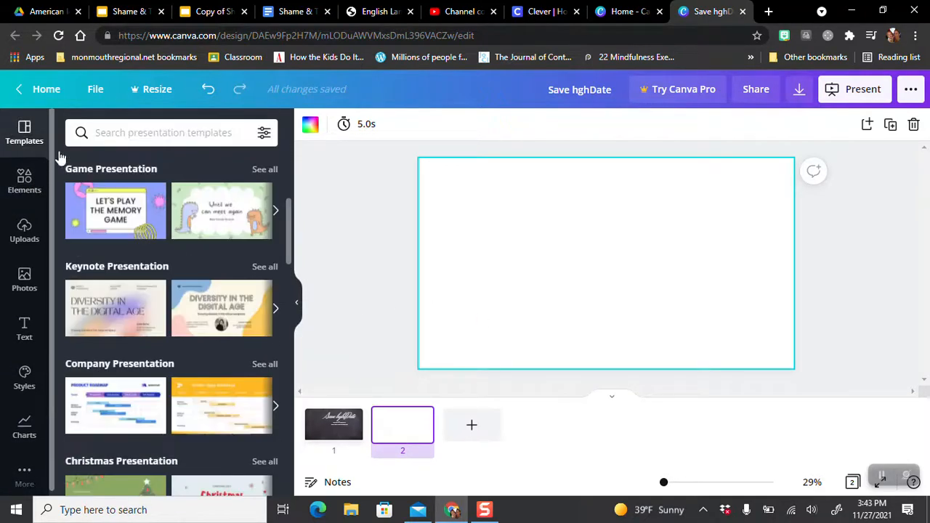
pyautogui.moveTo(222, 218); pyautogui.dragTo(553, 242)
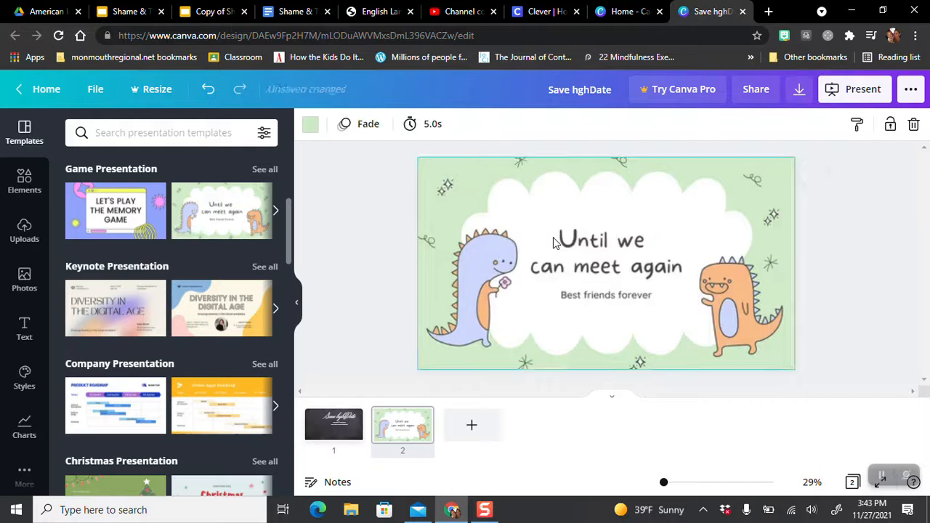
# - Add a blank third slide, and try out adding and deleting an extra slide after it
pyautogui.click(482, 430)
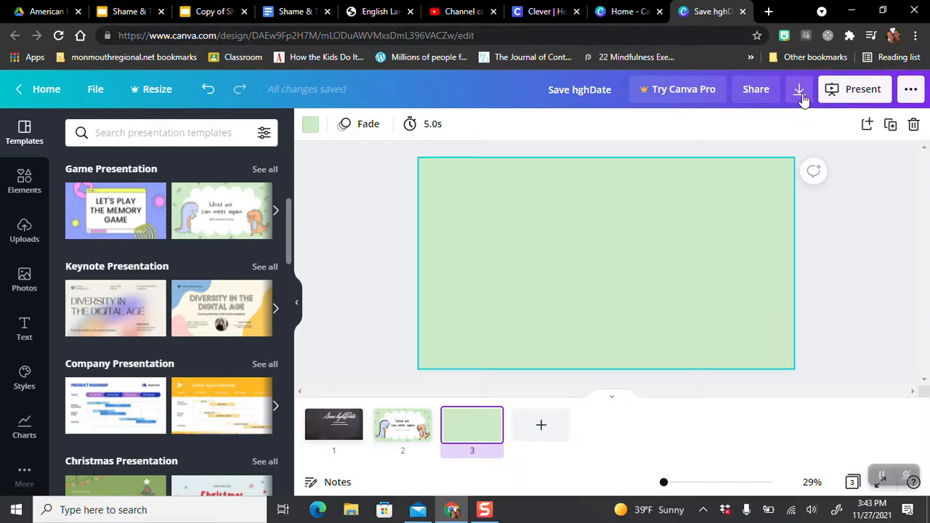
pyautogui.click(868, 126)
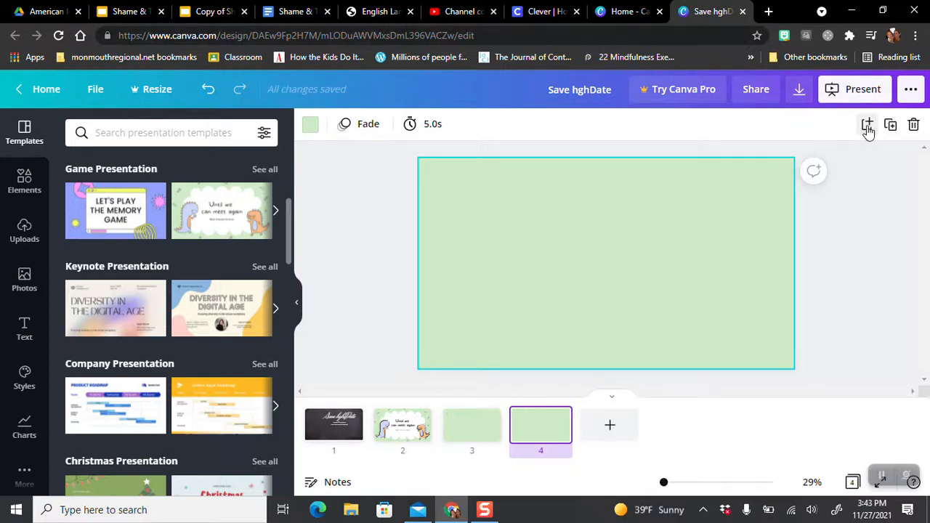
pyautogui.click(912, 127)
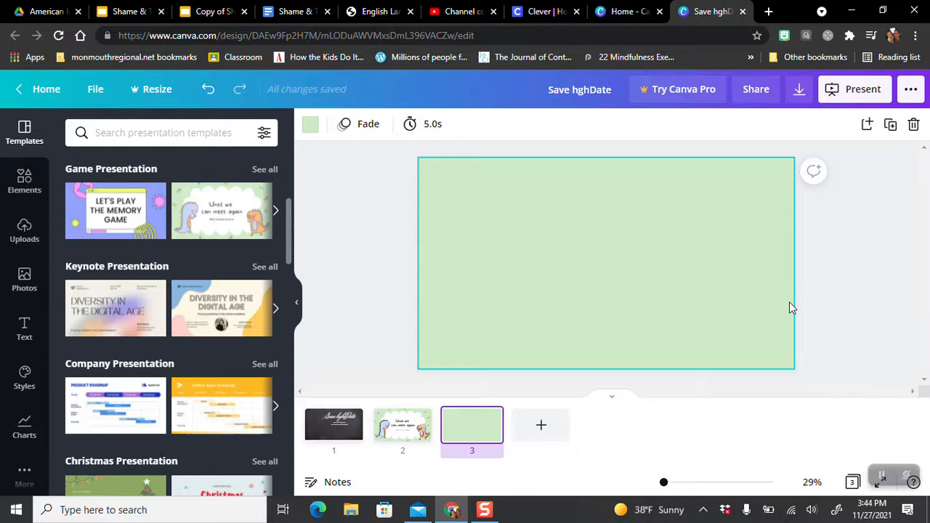
pyautogui.rightClick(578, 289)
pyautogui.click(516, 181)
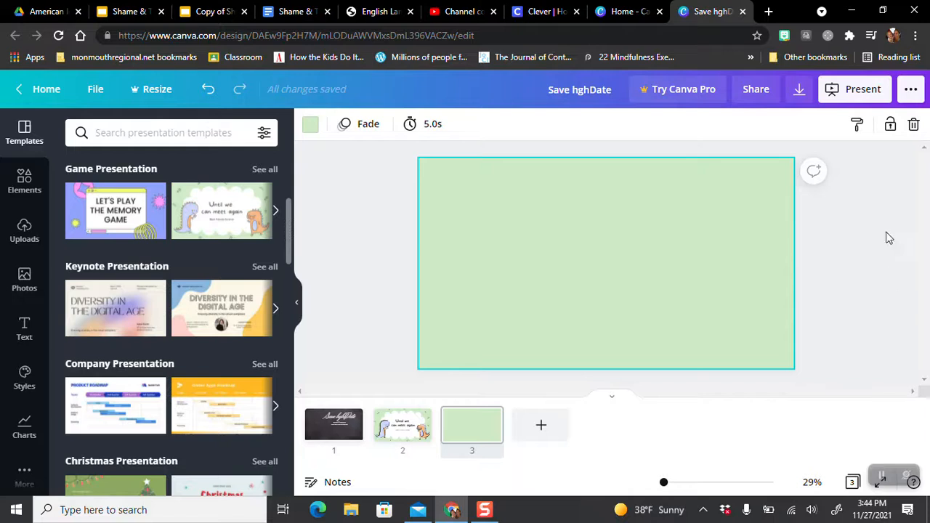
# - View the design's sharing settings, download options and further publishing choices
pyautogui.click(753, 101)
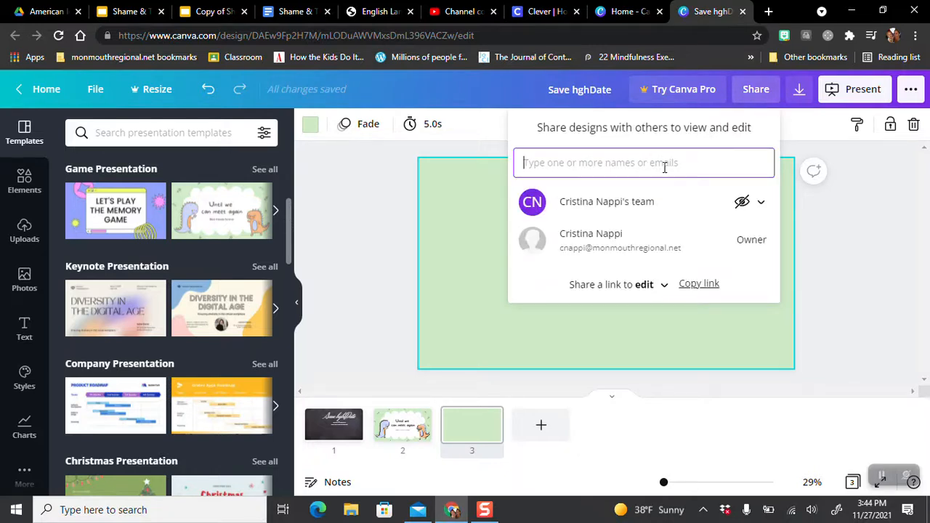
pyautogui.click(799, 90)
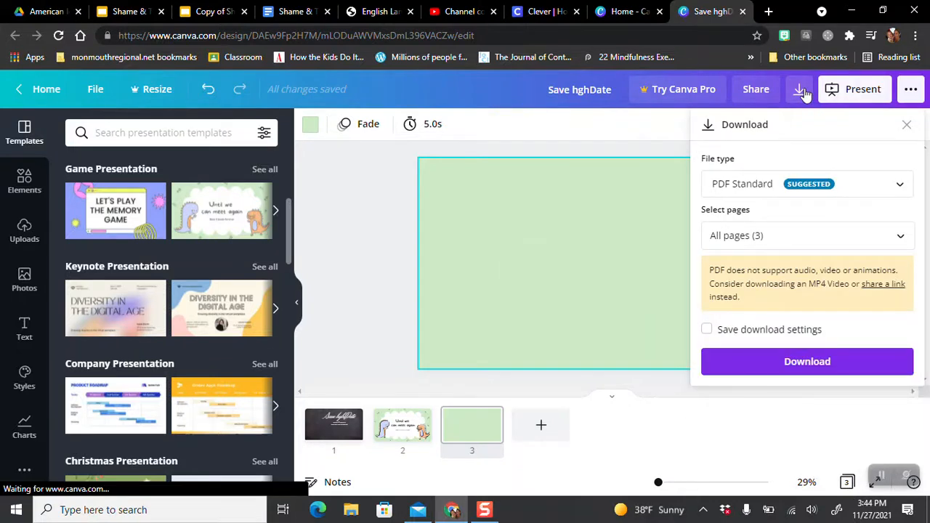
pyautogui.click(918, 100)
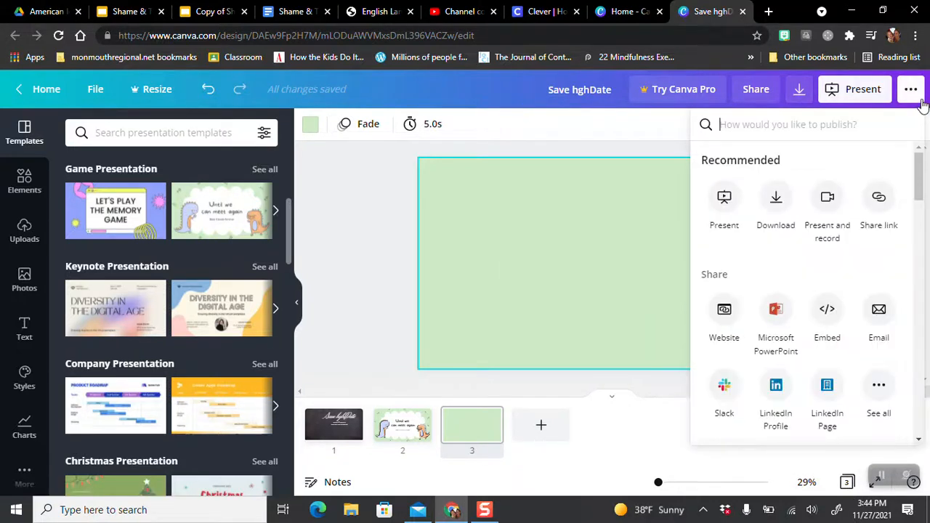